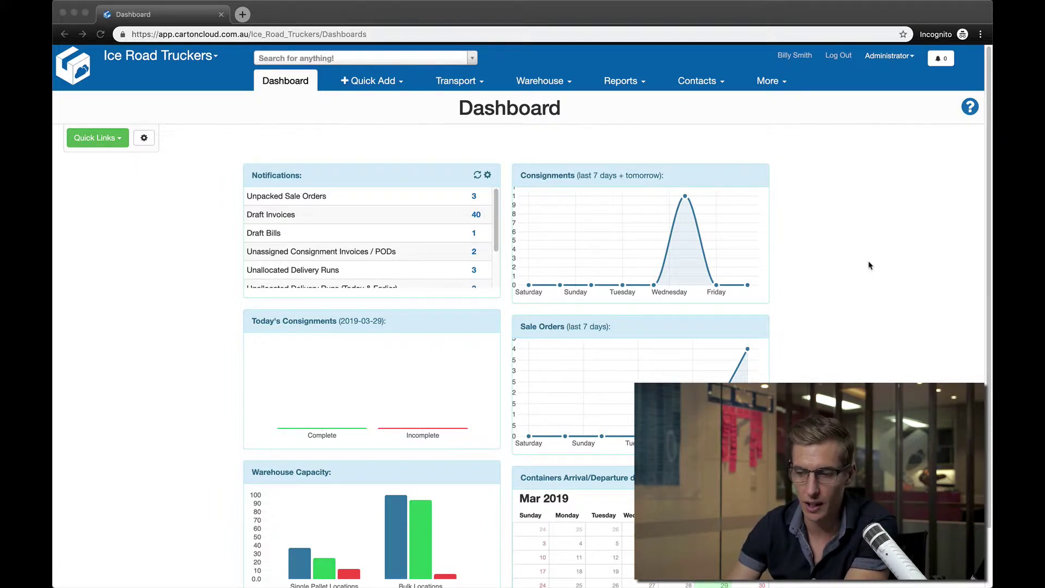
Open the Warehouse menu from the Ice Road Truckers dashboard.
{"action": "left_click", "coordinate": [554, 82]}
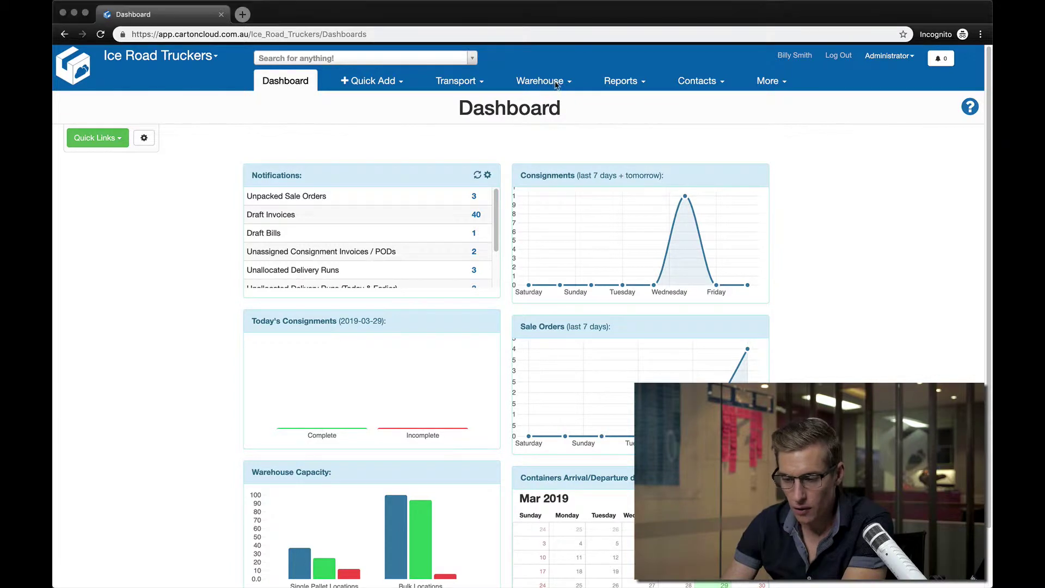
List sale orders of every status and preview Sony's order 18.
{"action": "left_click", "coordinate": [558, 132]}
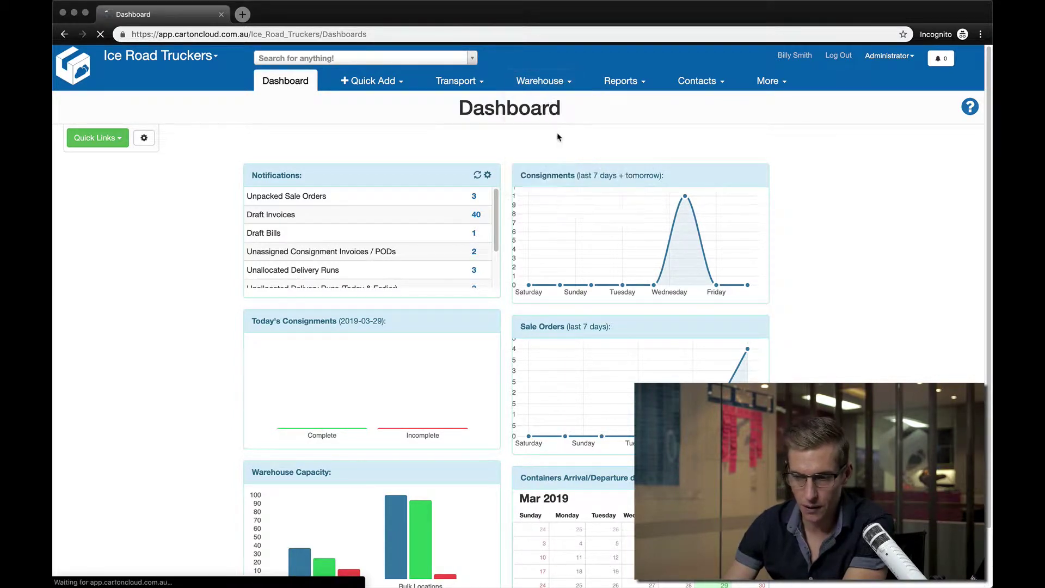
{"action": "left_click", "coordinate": [152, 199]}
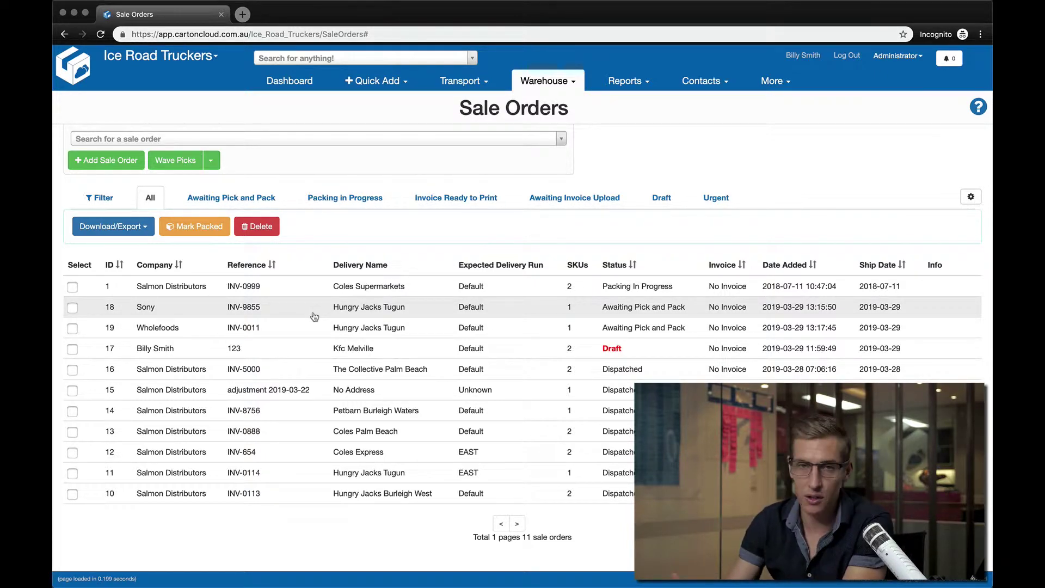
{"action": "left_click", "coordinate": [354, 315]}
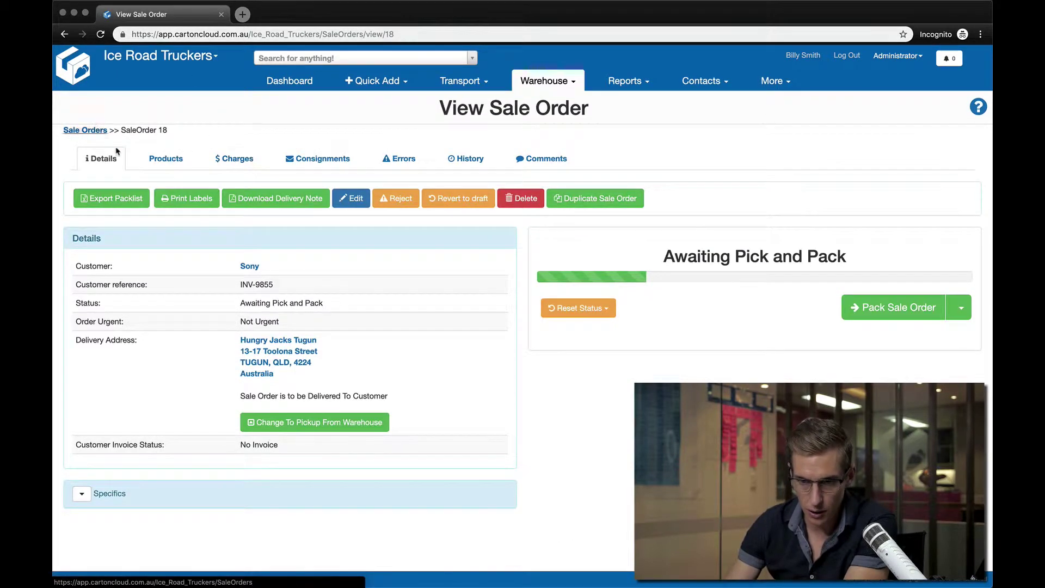
{"action": "left_click", "coordinate": [88, 130]}
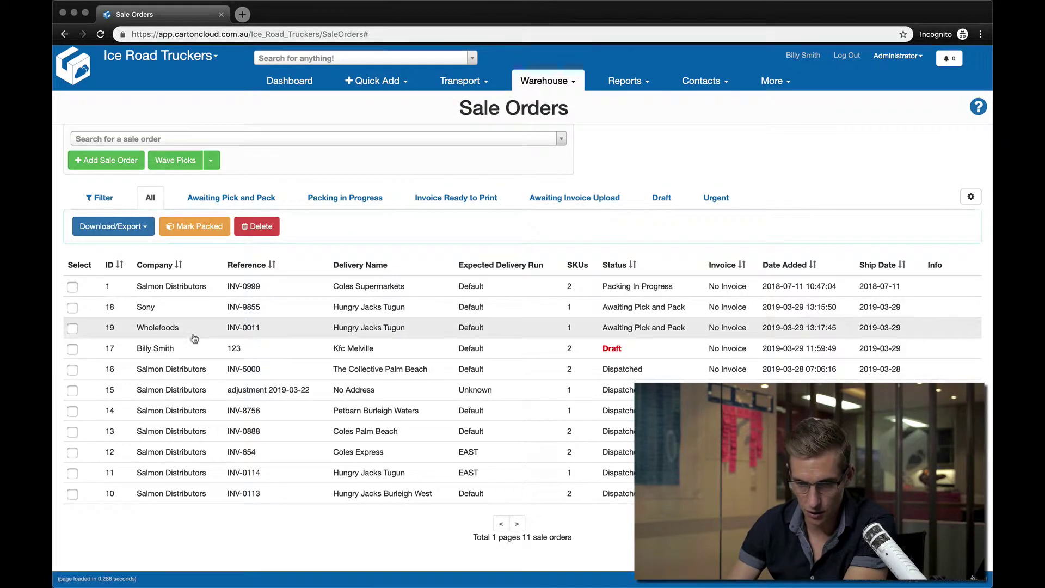
Show Wholefoods order 19's products: three 128-unit Flour - 1KG bag allocations.
{"action": "left_click", "coordinate": [200, 334]}
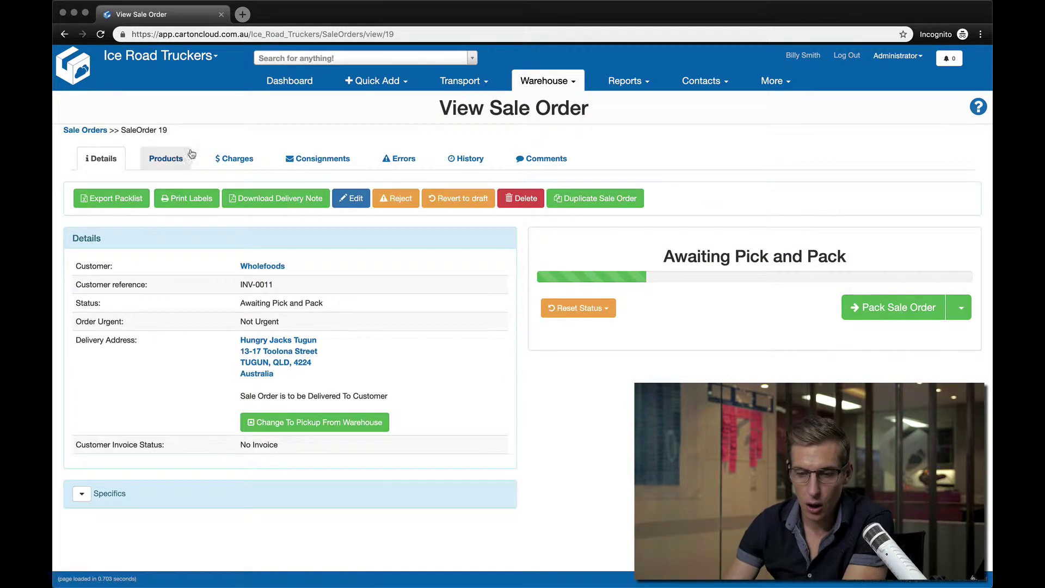
{"action": "left_click", "coordinate": [164, 158]}
{"action": "left_click_drag", "start_coordinate": [155, 267], "coordinate": [214, 272]}
{"action": "left_click", "coordinate": [210, 273]}
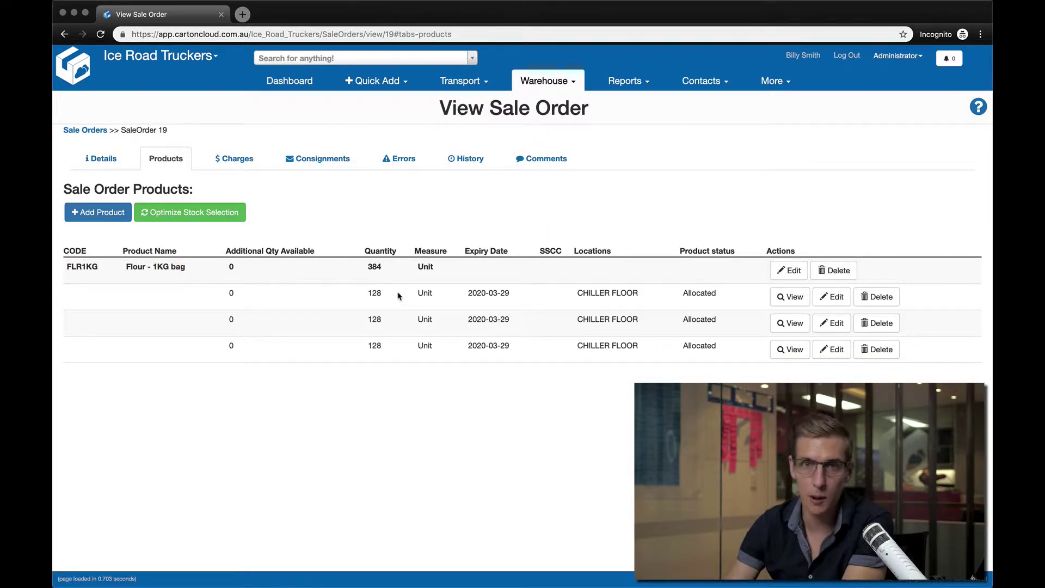
Point out the 128-unit allocation quantities, then return to order 19's Details page.
{"action": "left_click_drag", "start_coordinate": [398, 296], "coordinate": [346, 297]}
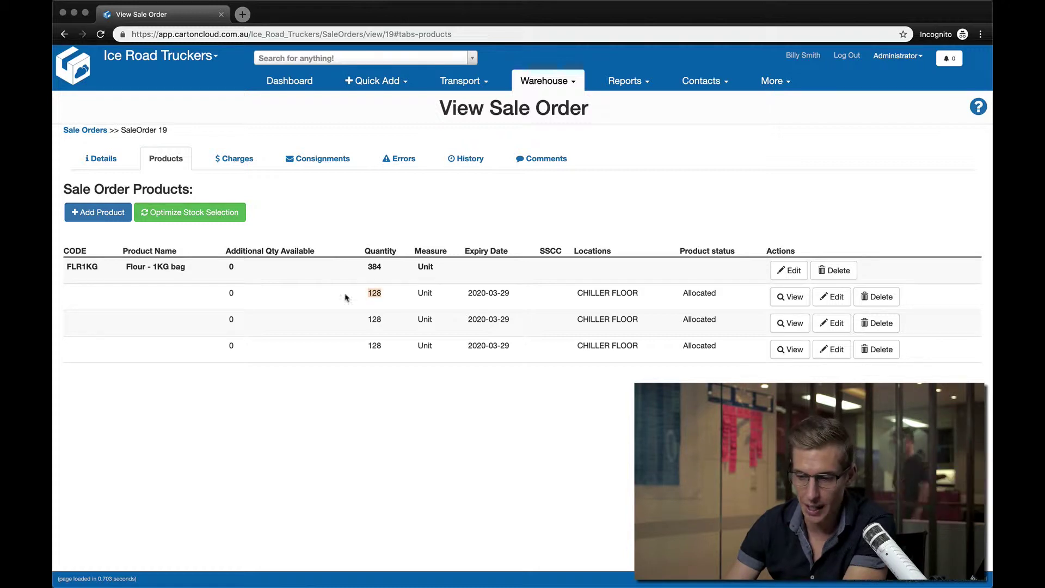
{"action": "left_click", "coordinate": [415, 301]}
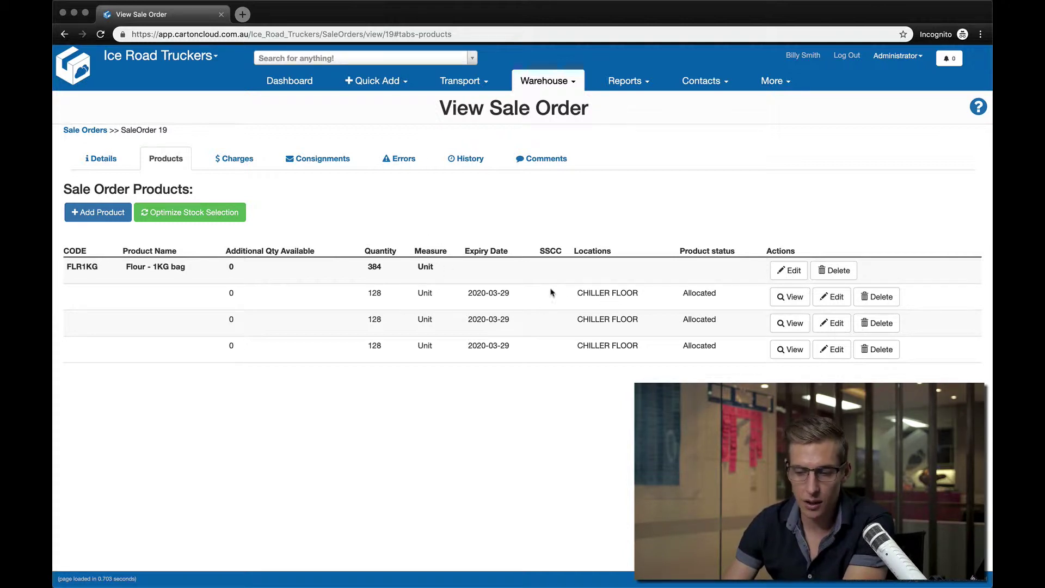
{"action": "double_click", "coordinate": [379, 294]}
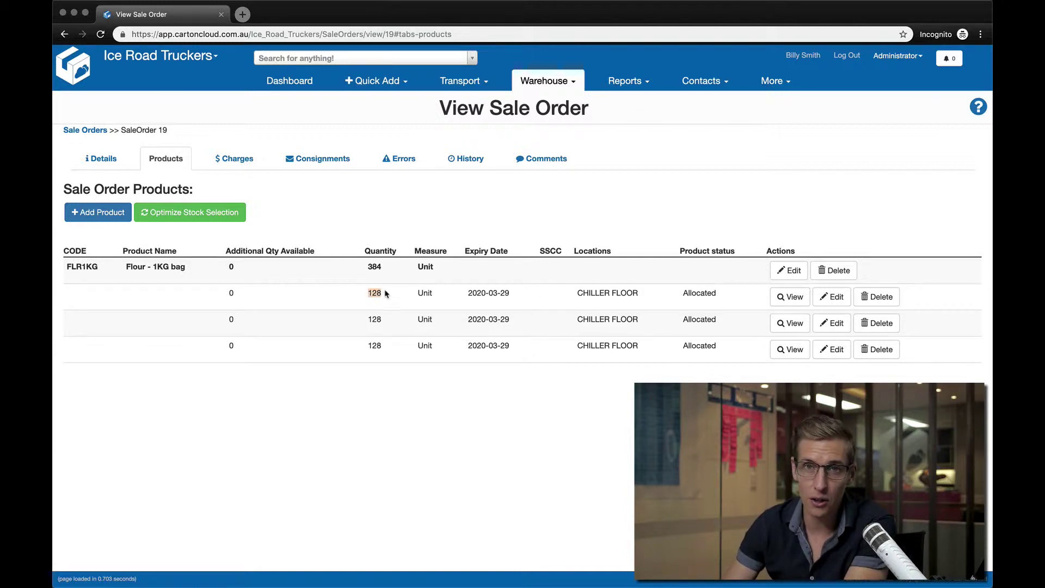
{"action": "left_click", "coordinate": [393, 300]}
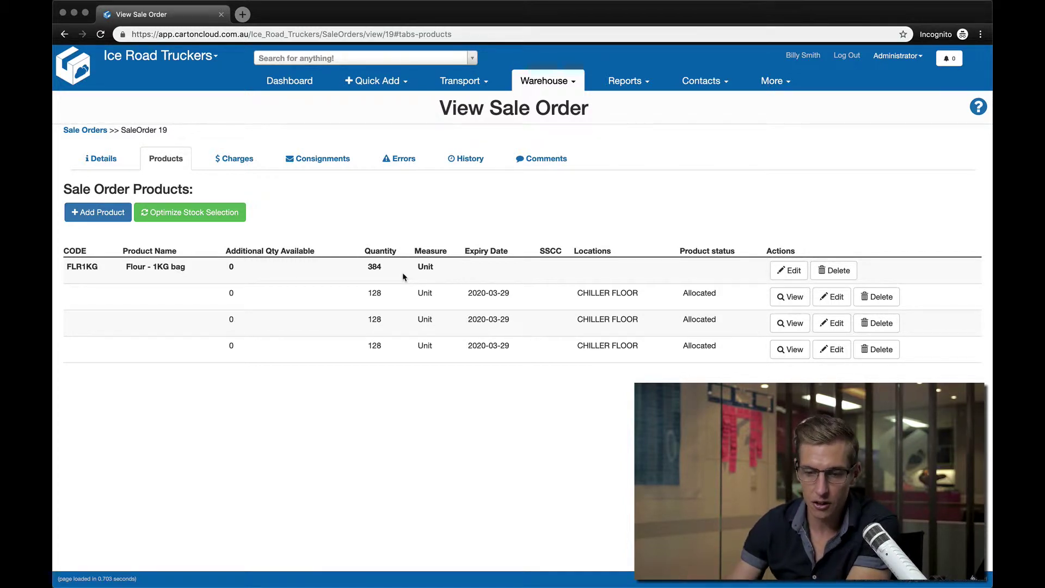
{"action": "left_click", "coordinate": [101, 158]}
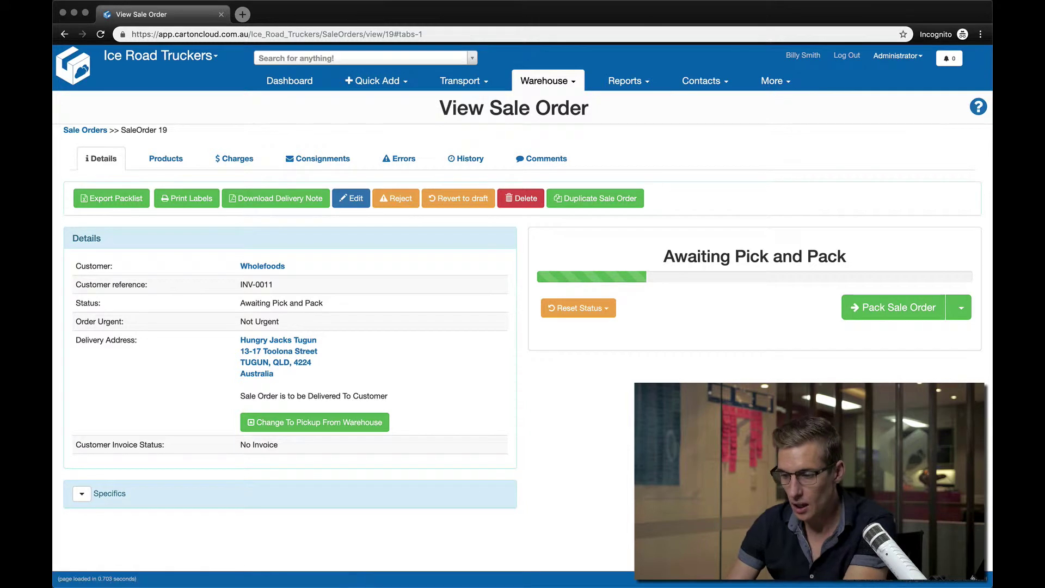
{"action": "left_click", "coordinate": [877, 317]}
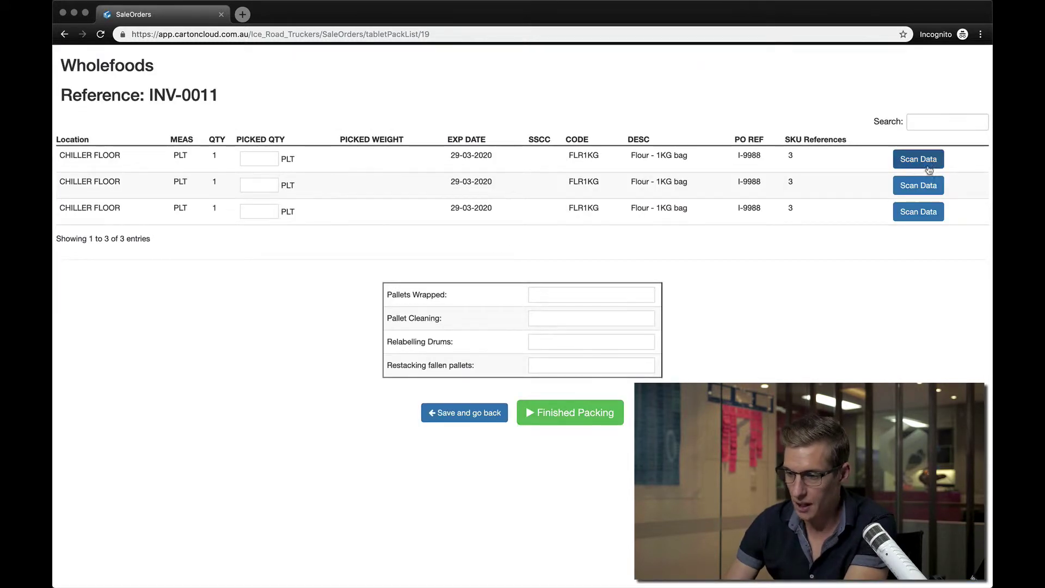
{"action": "left_click", "coordinate": [926, 164]}
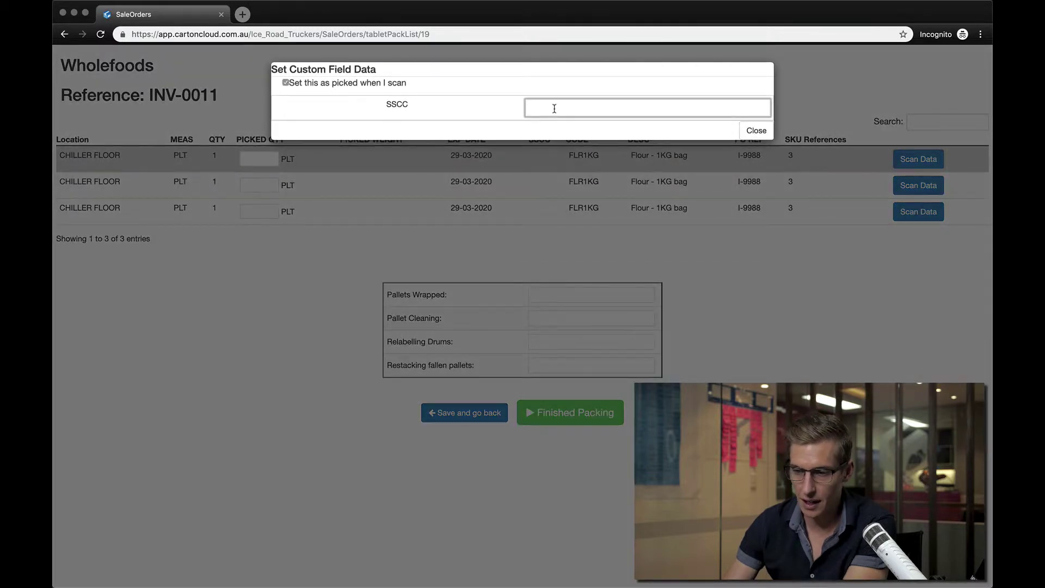
{"action": "type", "text": "8237129371923792"}
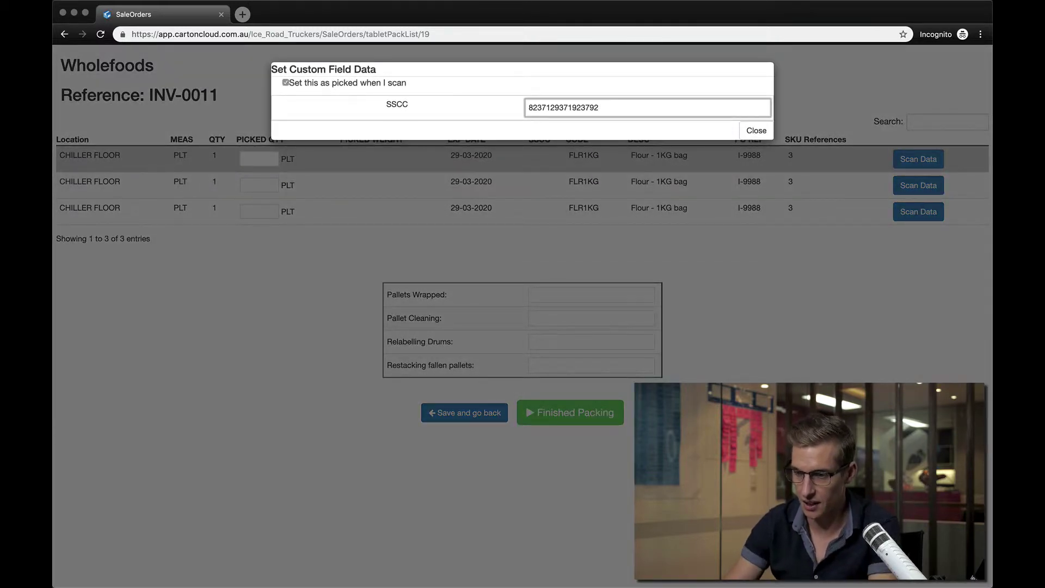
{"action": "key", "text": "Return"}
{"action": "left_click", "coordinate": [756, 152]}
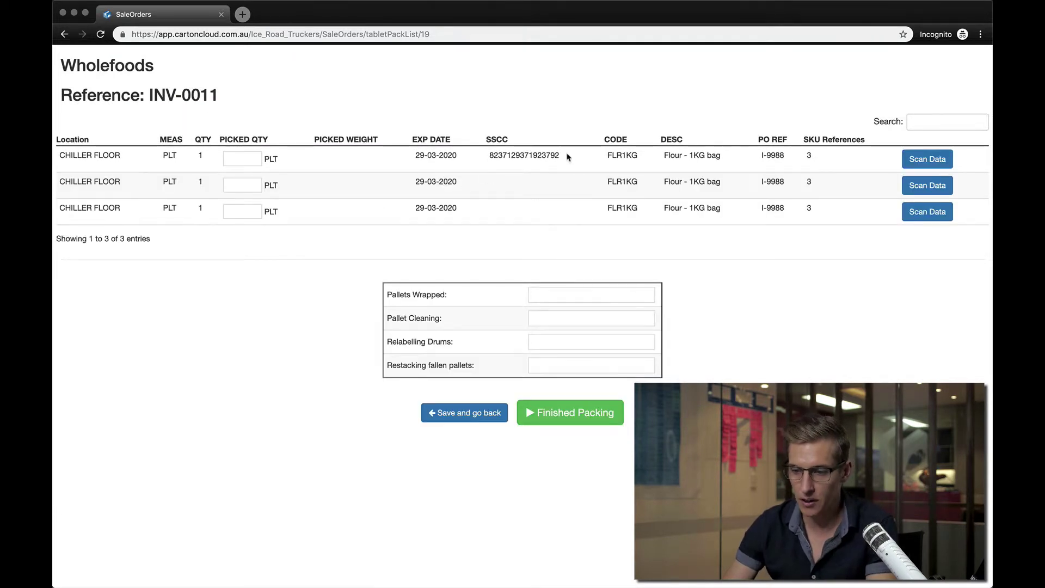
{"action": "left_click_drag", "start_coordinate": [569, 156], "coordinate": [474, 157]}
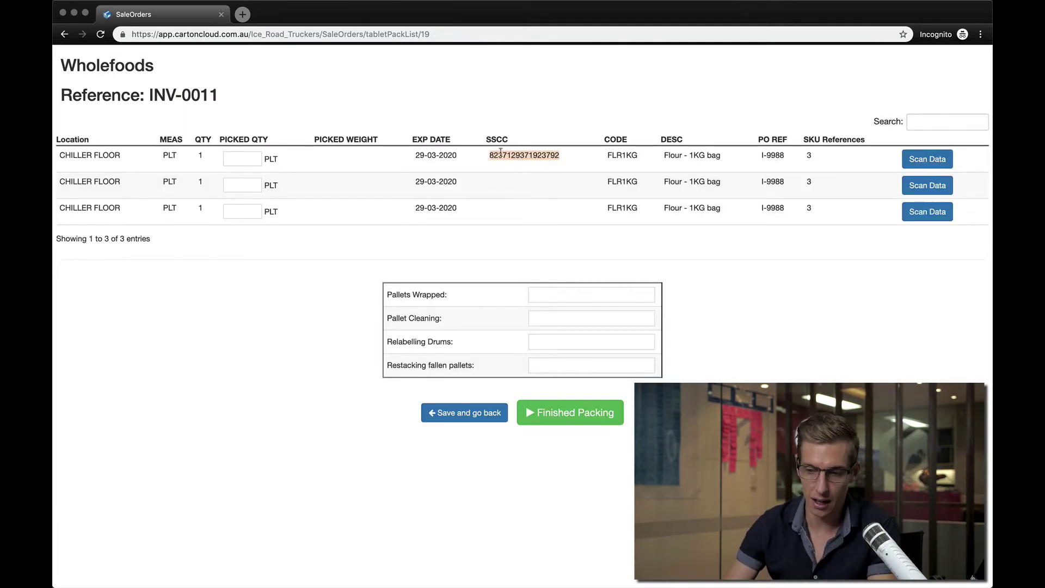
{"action": "left_click", "coordinate": [928, 185]}
{"action": "type", "text": "827129378123"}
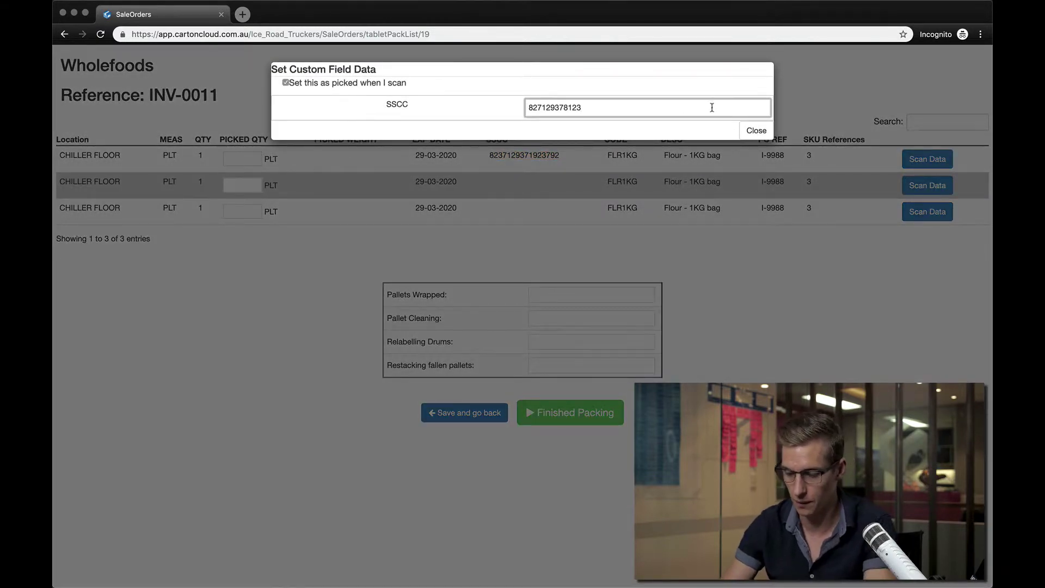
{"action": "key", "text": "Return"}
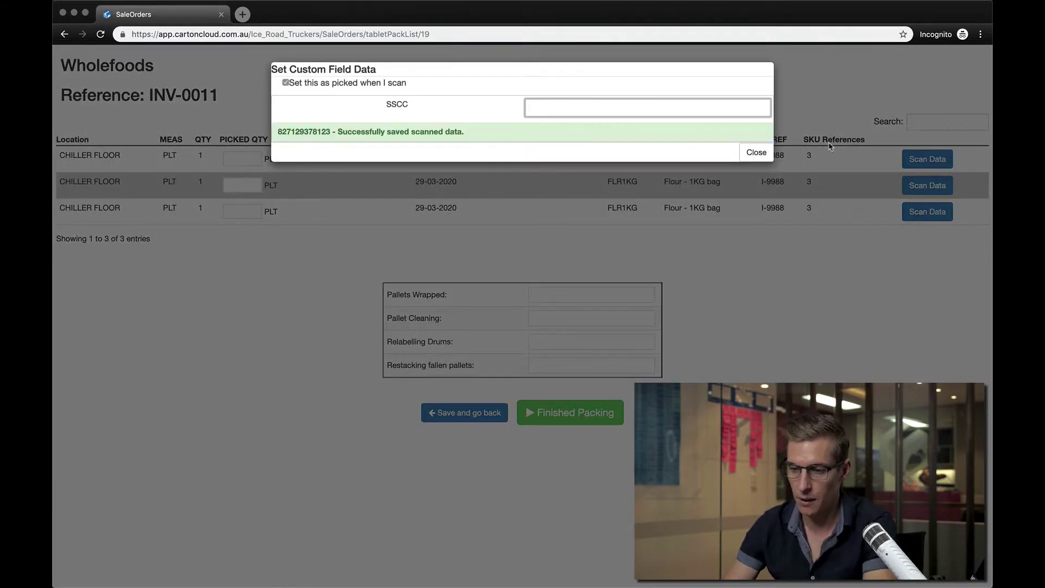
{"action": "left_click", "coordinate": [757, 151]}
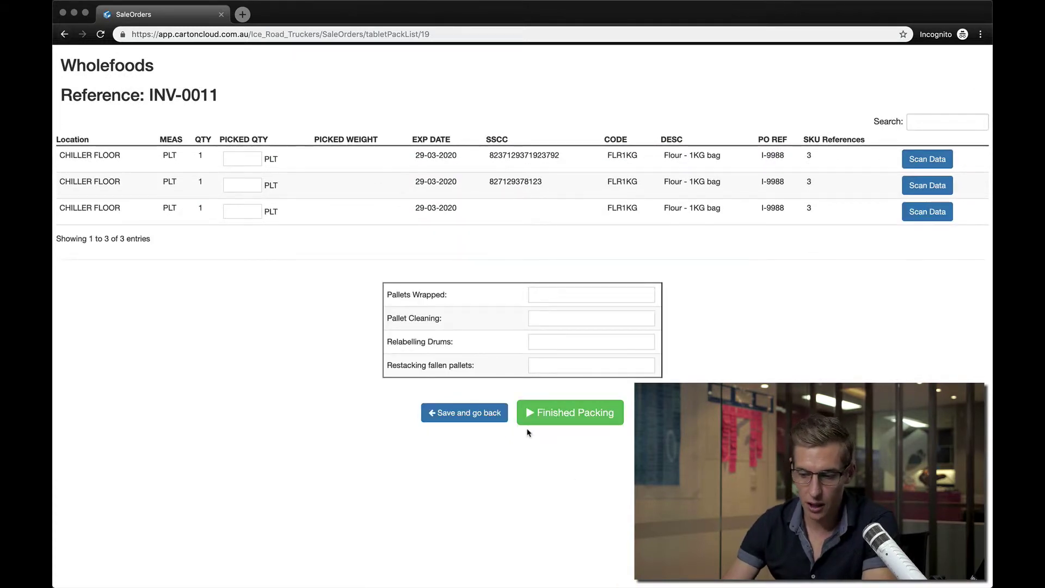
{"action": "left_click", "coordinate": [474, 412]}
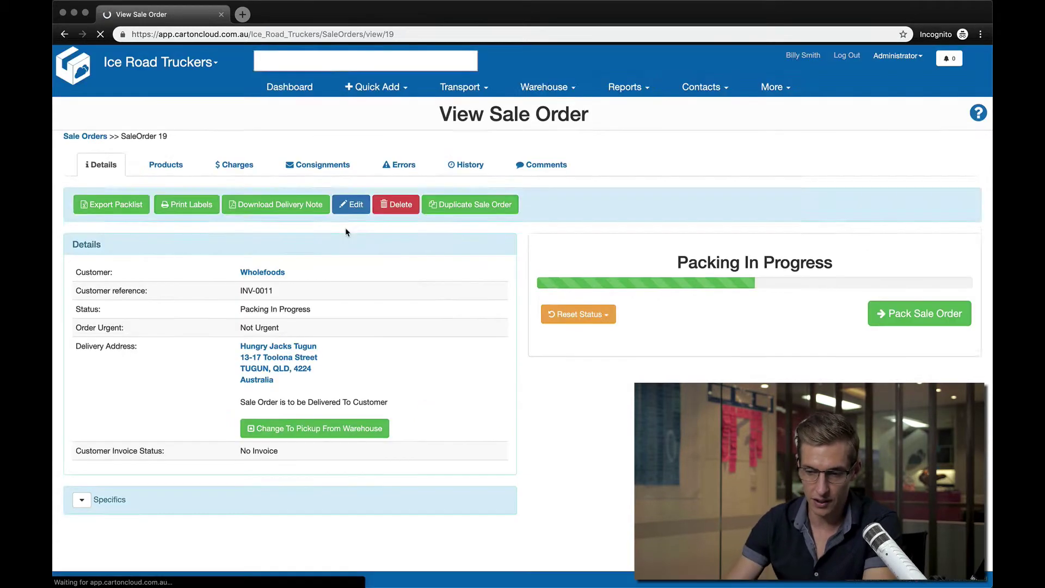
Open Sony's order 18, check its 5 Bravia 65" units, and start packing it.
{"action": "left_click", "coordinate": [78, 131]}
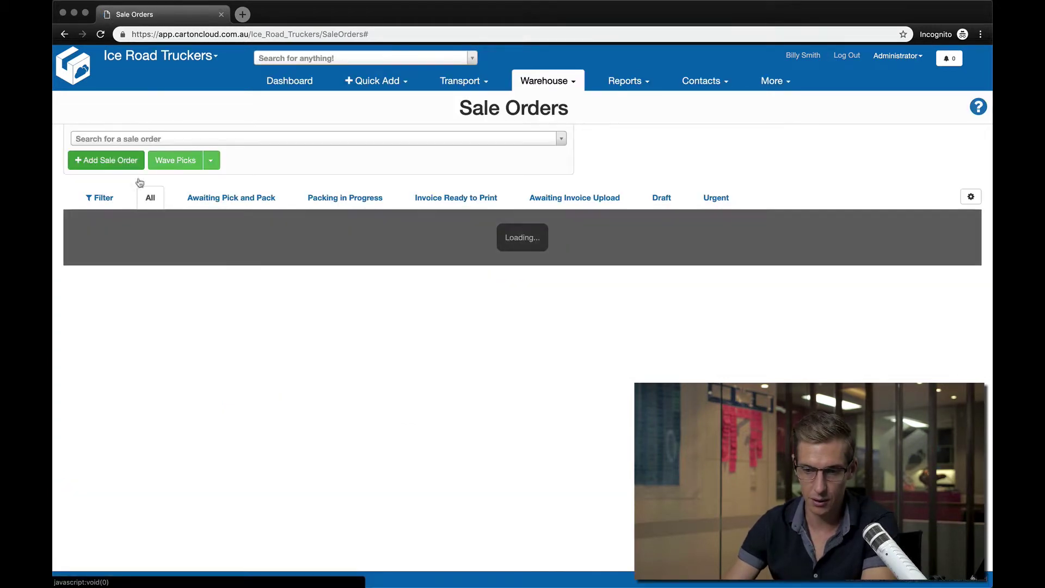
{"action": "left_click", "coordinate": [161, 329]}
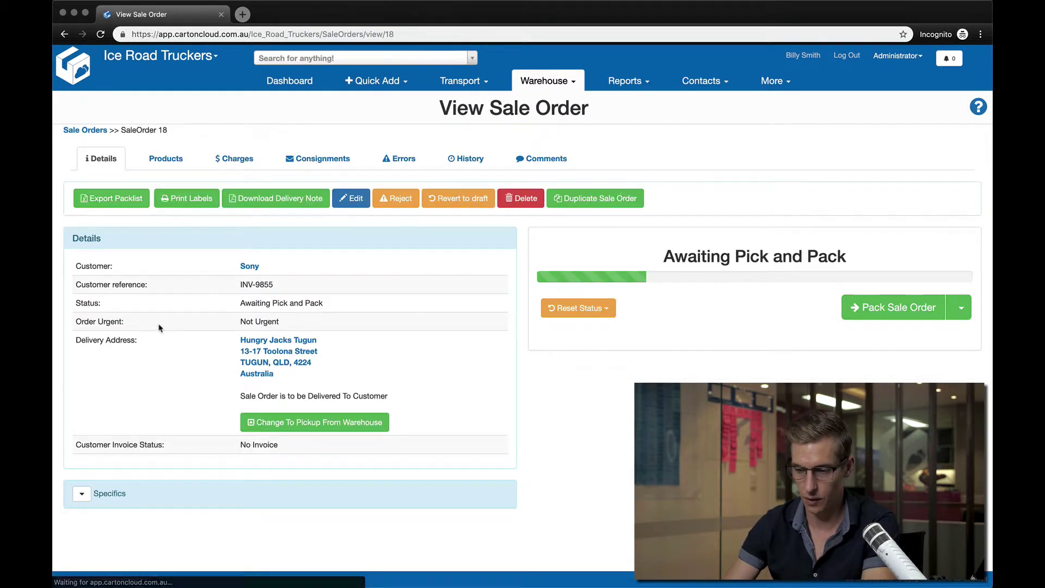
{"action": "left_click", "coordinate": [166, 160]}
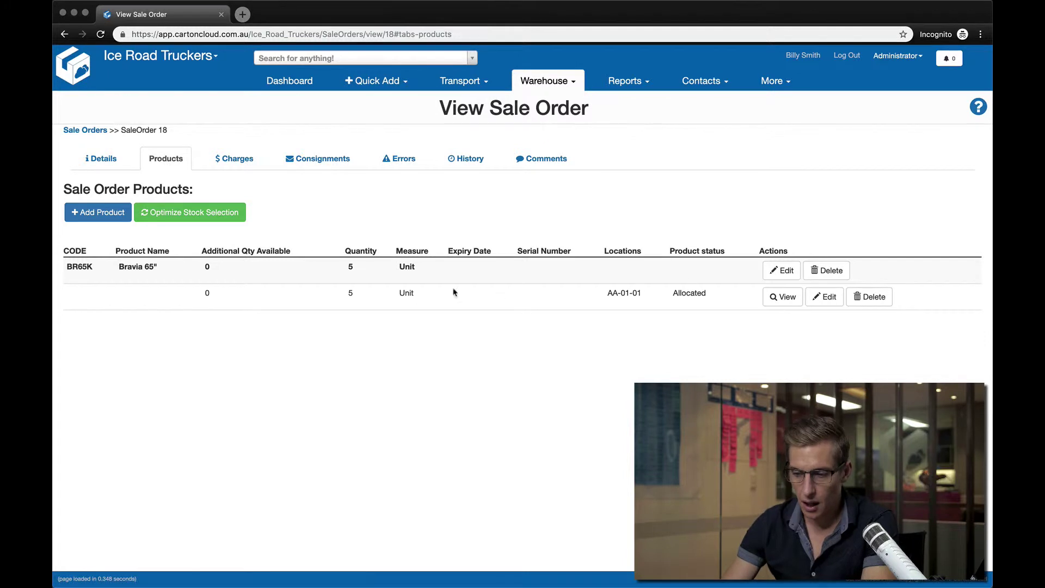
{"action": "left_click_drag", "start_coordinate": [127, 269], "coordinate": [162, 272]}
{"action": "left_click", "coordinate": [165, 272]}
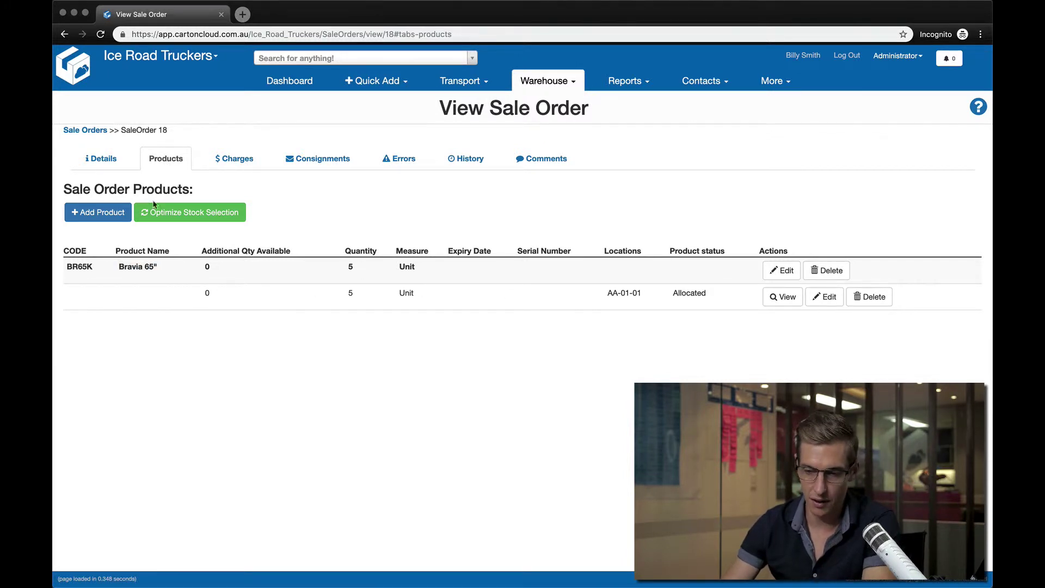
{"action": "left_click", "coordinate": [103, 159]}
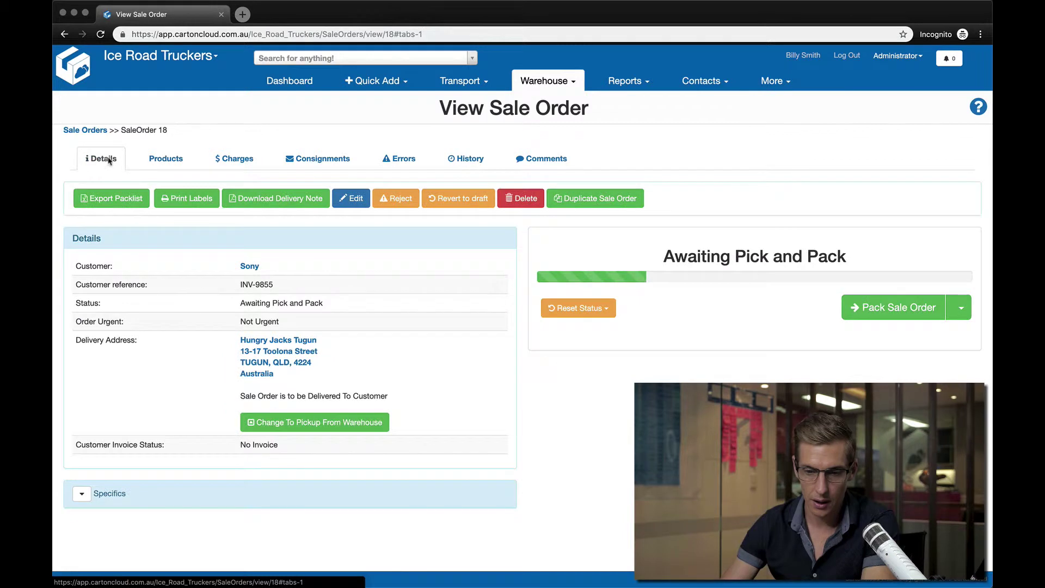
{"action": "left_click", "coordinate": [891, 309]}
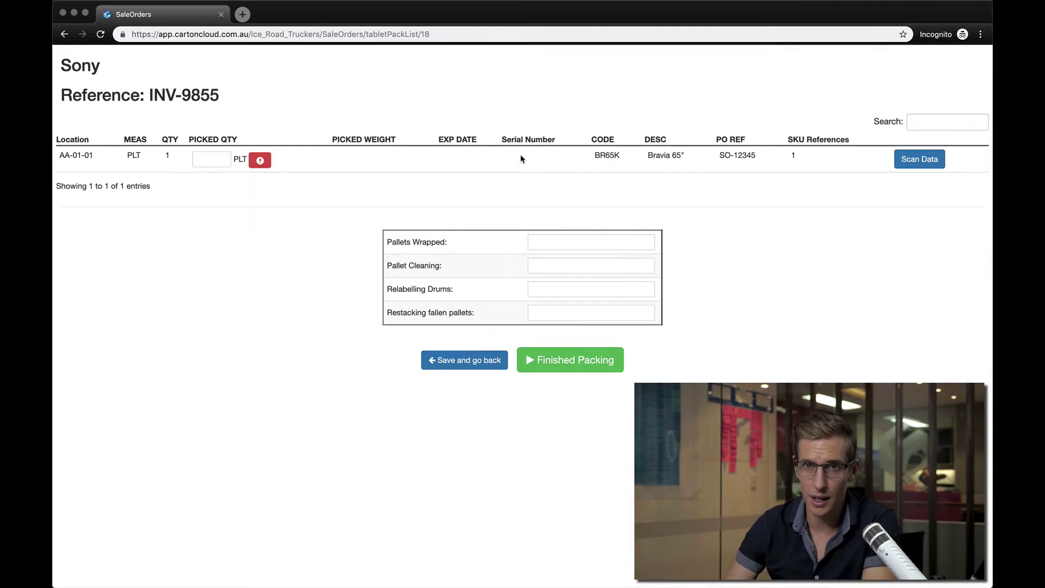
{"action": "left_click", "coordinate": [929, 164]}
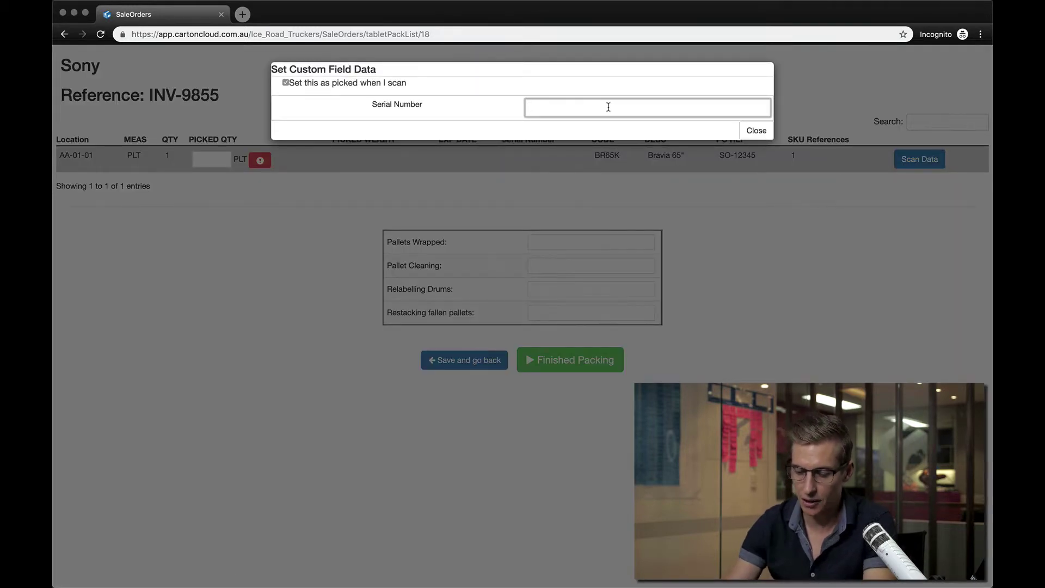
{"action": "type", "text": "193812083"}
{"action": "key", "text": "Return"}
{"action": "type", "text": "731823791273"}
{"action": "key", "text": "Return"}
{"action": "type", "text": "28371937"}
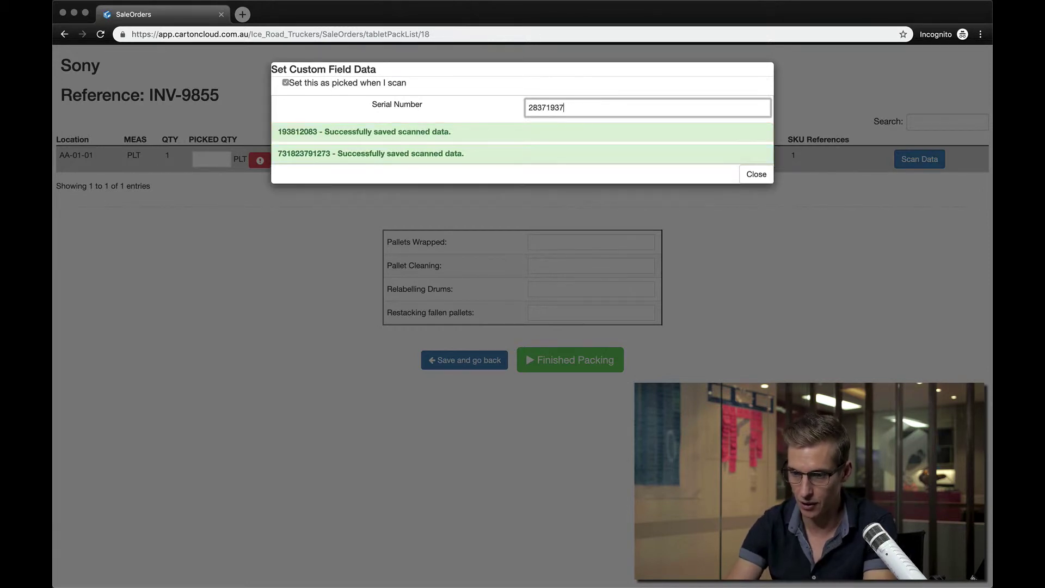
{"action": "key", "text": "Return"}
{"action": "type", "text": "38712397123"}
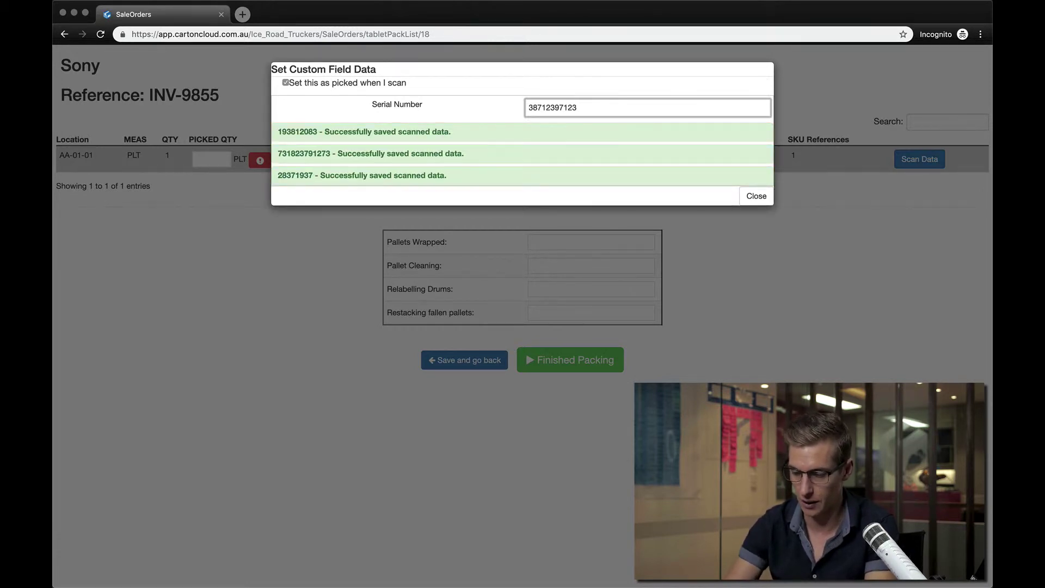
{"action": "key", "text": "Return"}
{"action": "type", "text": "18273819273"}
{"action": "key", "text": "Return"}
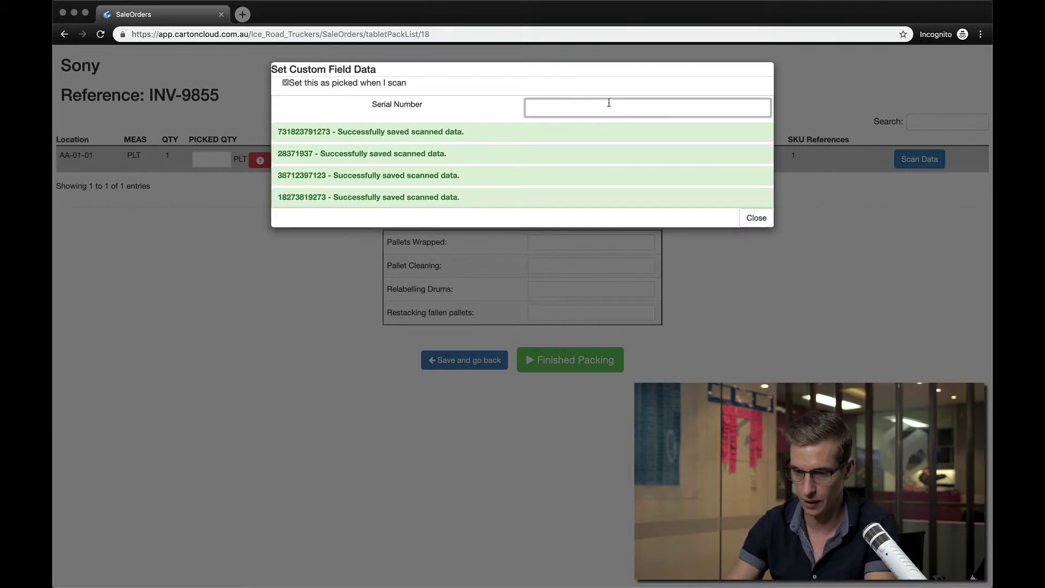
Review the five serialised Bravia units on the pack list and save packing progress.
{"action": "left_click", "coordinate": [758, 195]}
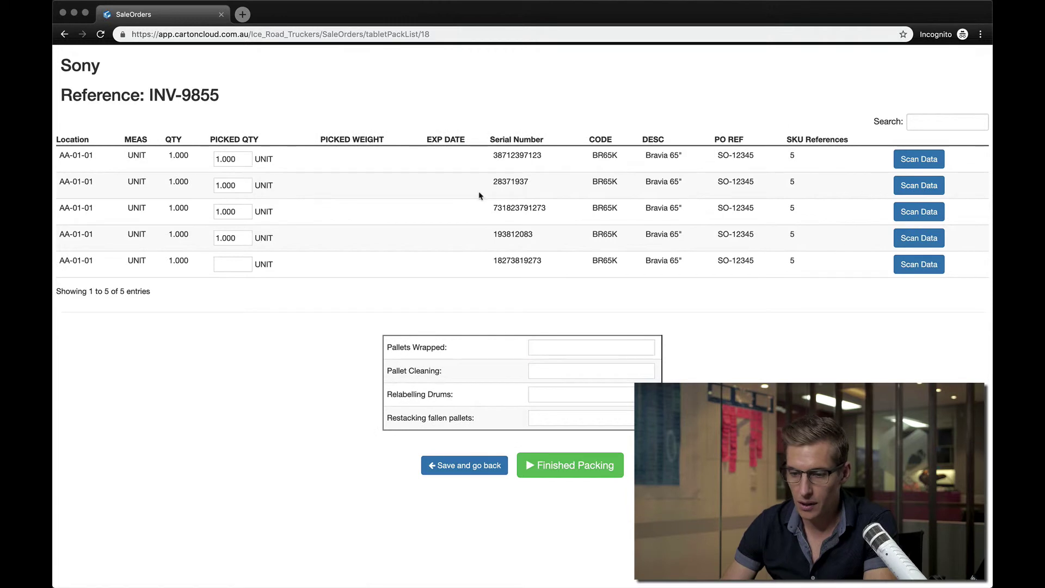
{"action": "left_click_drag", "start_coordinate": [492, 157], "coordinate": [512, 263]}
{"action": "left_click", "coordinate": [511, 263]}
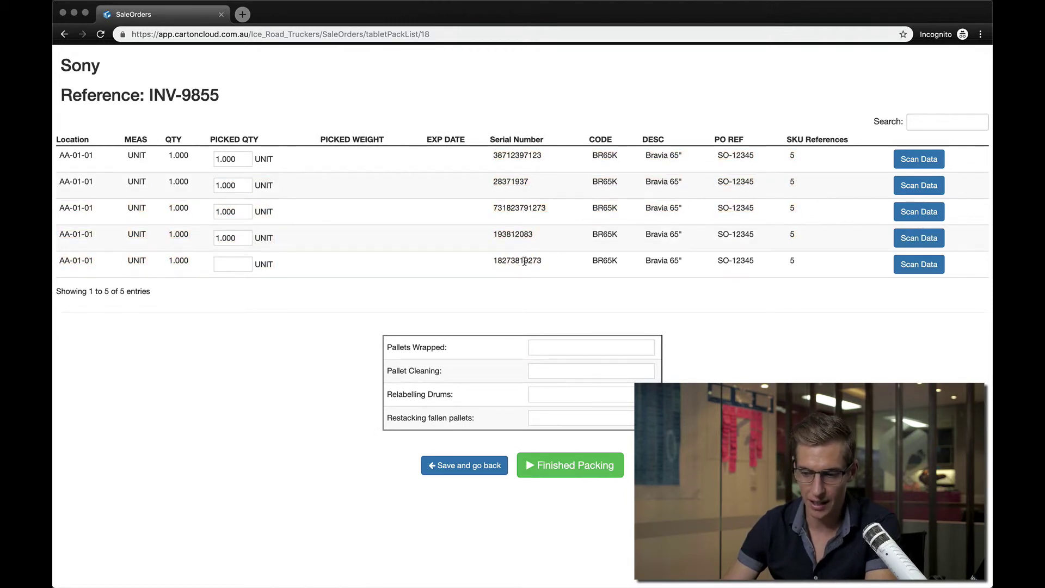
{"action": "left_click", "coordinate": [441, 466]}
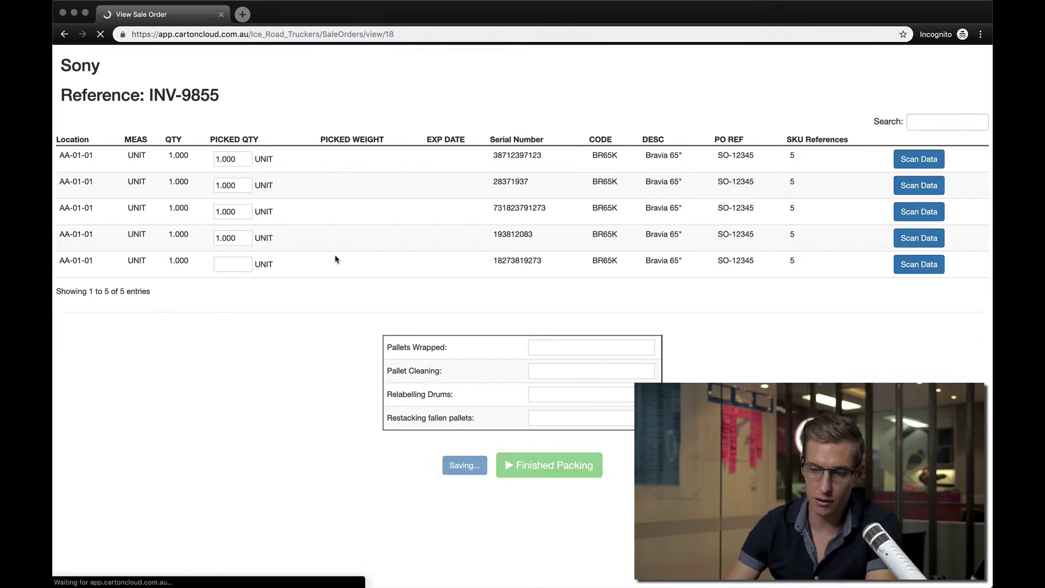
Review Sony's purchase order product Custom Field 1: Serial Number, scannable, split to lowest unit.
{"action": "left_click", "coordinate": [249, 266]}
{"action": "left_click", "coordinate": [99, 509]}
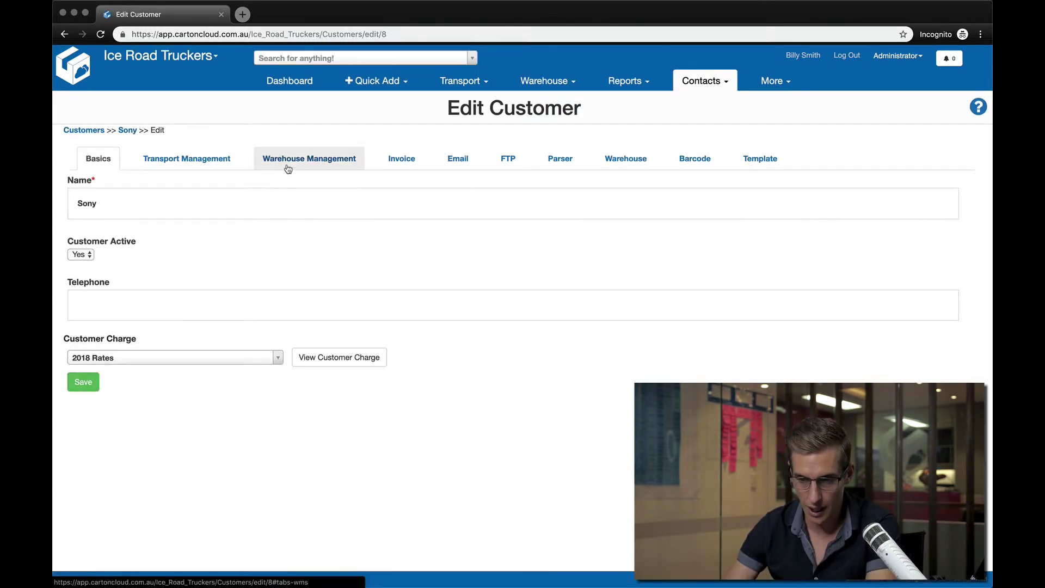
{"action": "left_click", "coordinate": [288, 169]}
{"action": "left_click", "coordinate": [285, 197]}
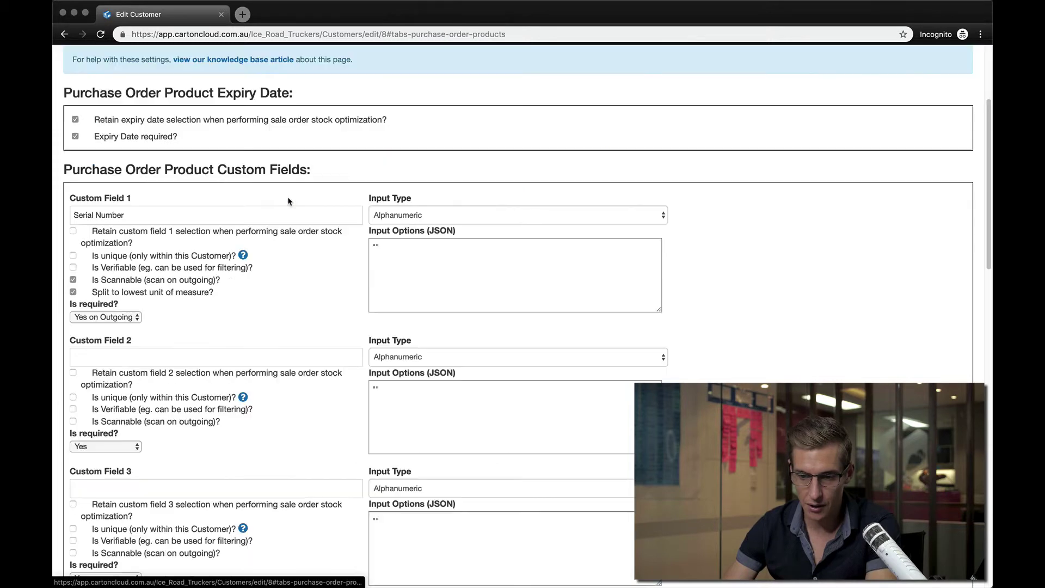
{"action": "scroll", "coordinate": [291, 179], "scroll_direction": "up", "scroll_amount": 2}
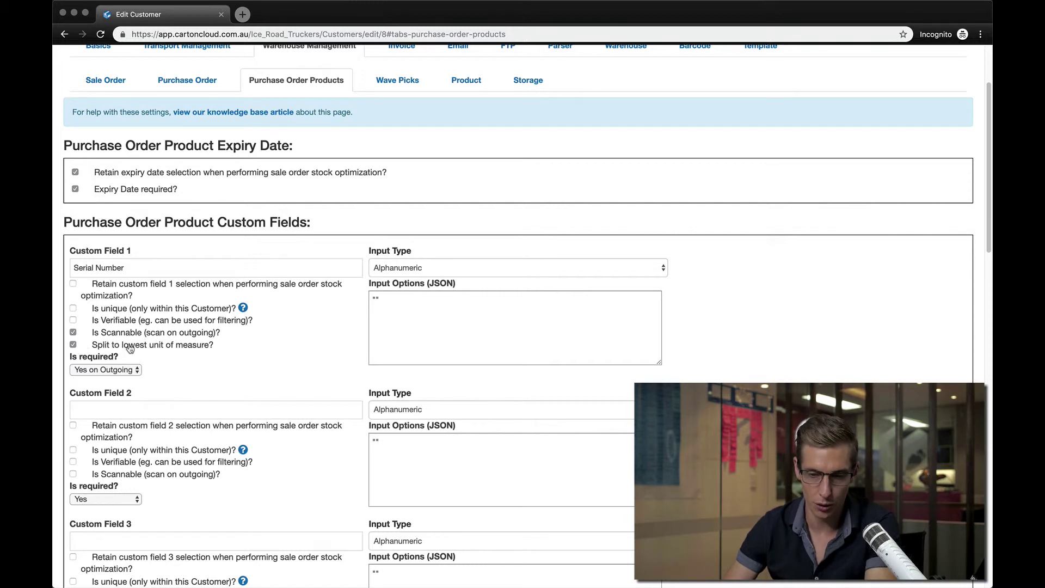
{"action": "left_click_drag", "start_coordinate": [126, 268], "coordinate": [53, 270]}
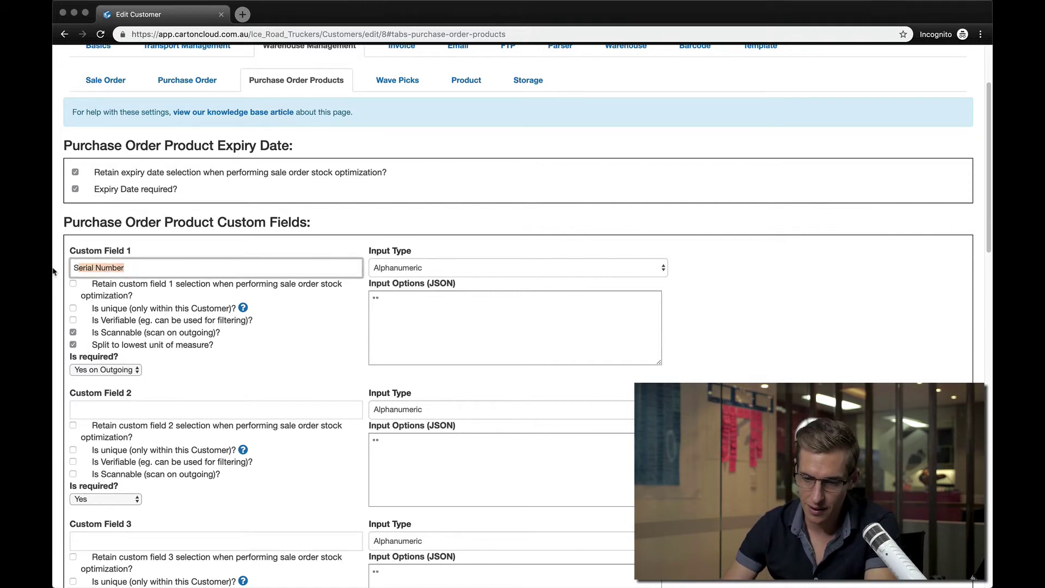
{"action": "left_click", "coordinate": [143, 265]}
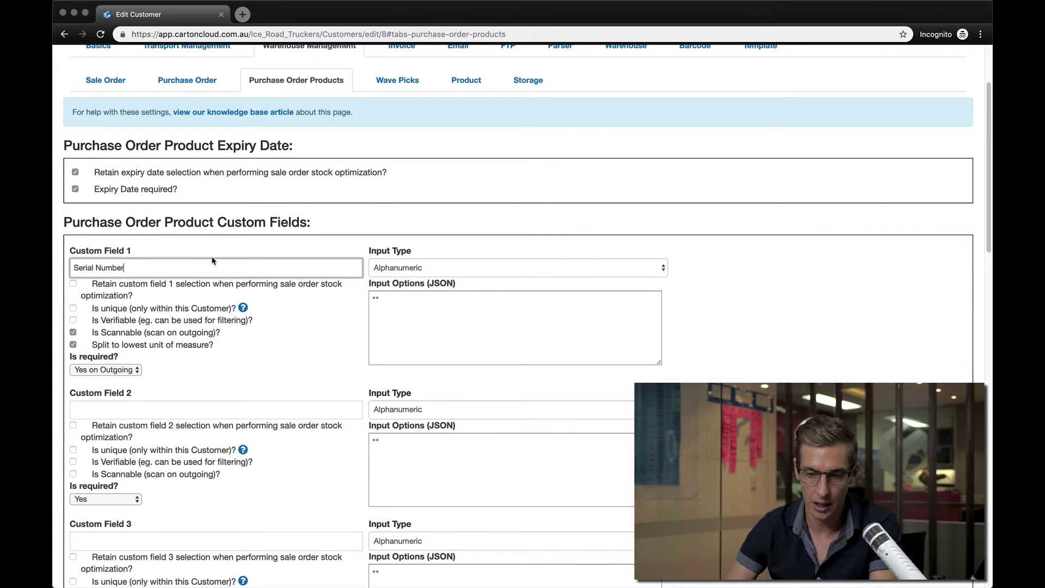
{"action": "scroll", "coordinate": [212, 261], "scroll_direction": "up", "scroll_amount": 3}
Search 'Whole' and view Wholefoods' purchase order product custom fields, where Custom Field 1 is SSCC.
{"action": "left_click", "coordinate": [285, 59]}
{"action": "type", "text": "Whole"}
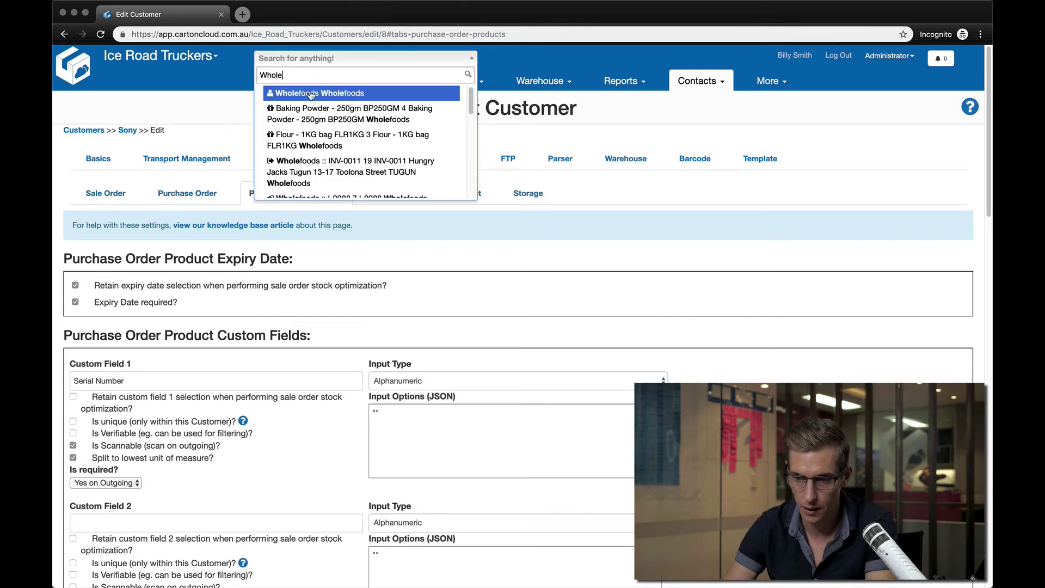
{"action": "left_click", "coordinate": [311, 95]}
{"action": "left_click", "coordinate": [91, 509]}
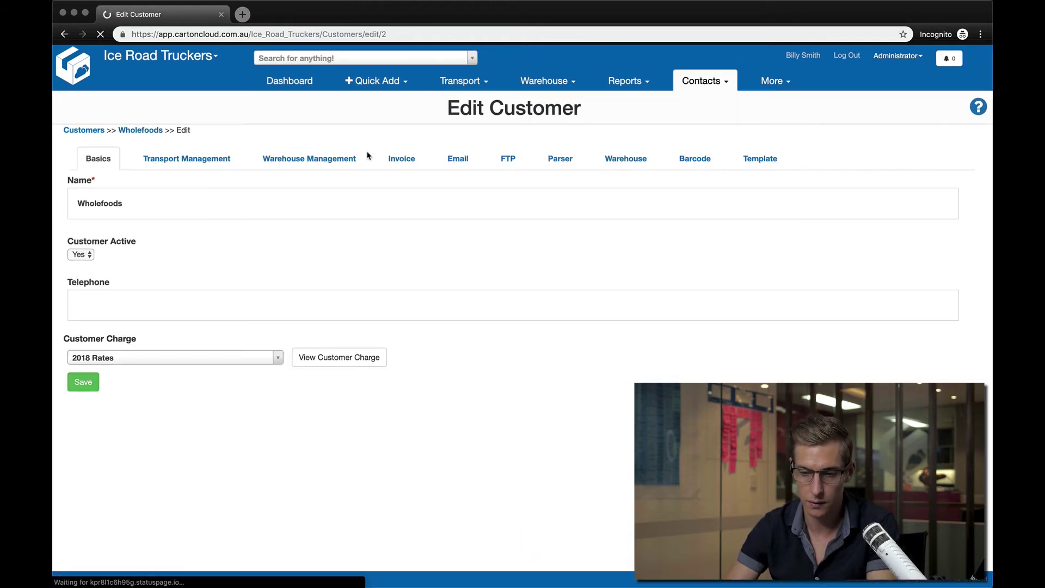
{"action": "left_click", "coordinate": [366, 163]}
{"action": "left_click", "coordinate": [315, 68]}
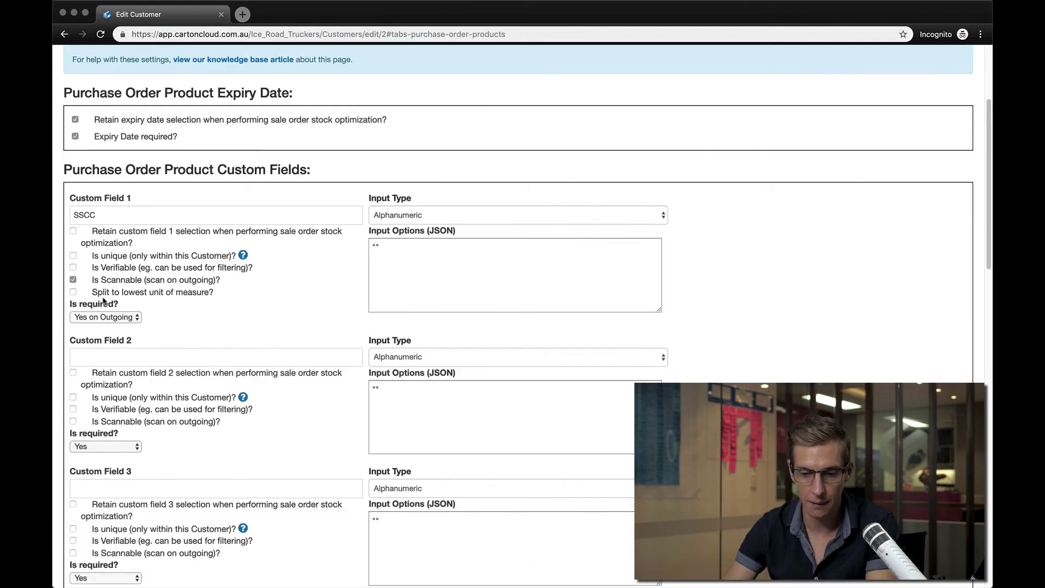